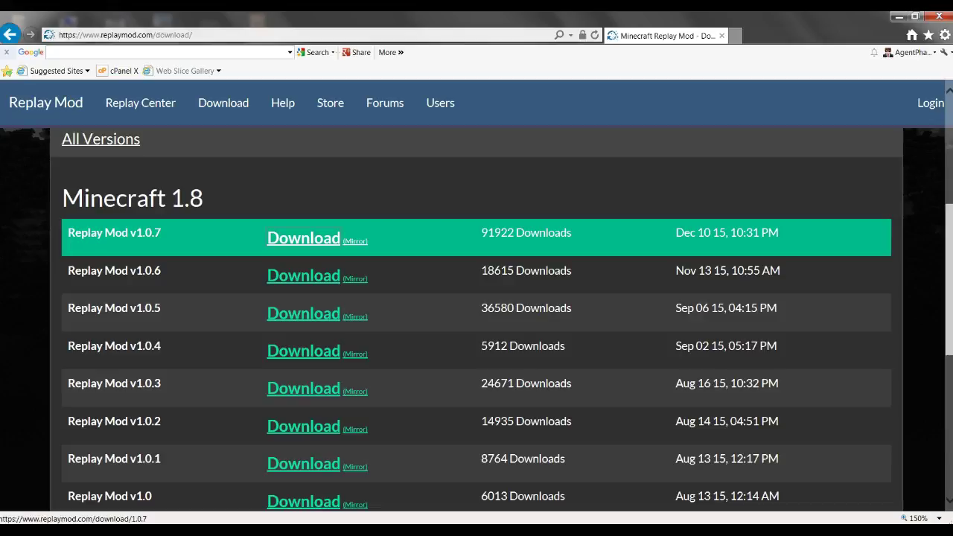
Step: Open the file download page for Replay Mod v1.0.7 for Minecraft 1.8, continuing past the adf.ly page
left_click(303, 237)
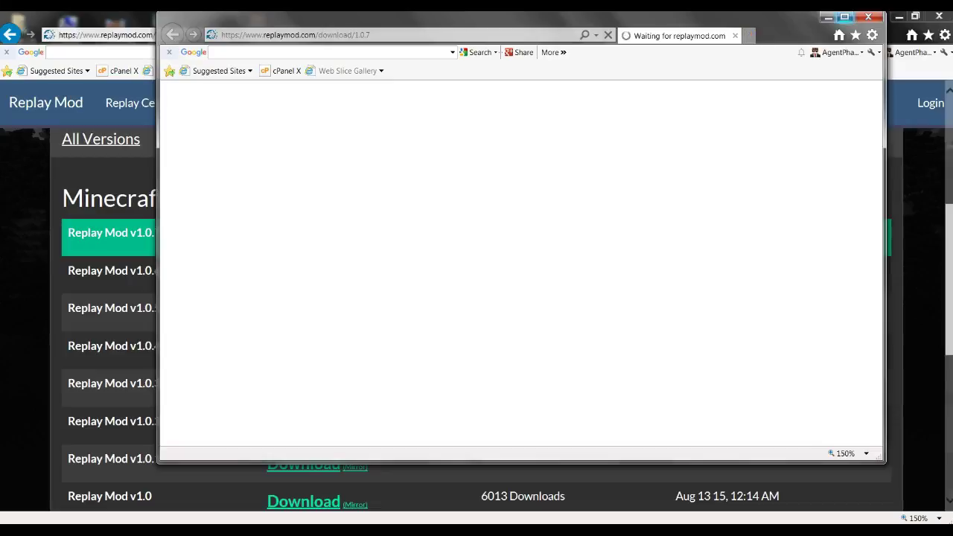
left_click(844, 16)
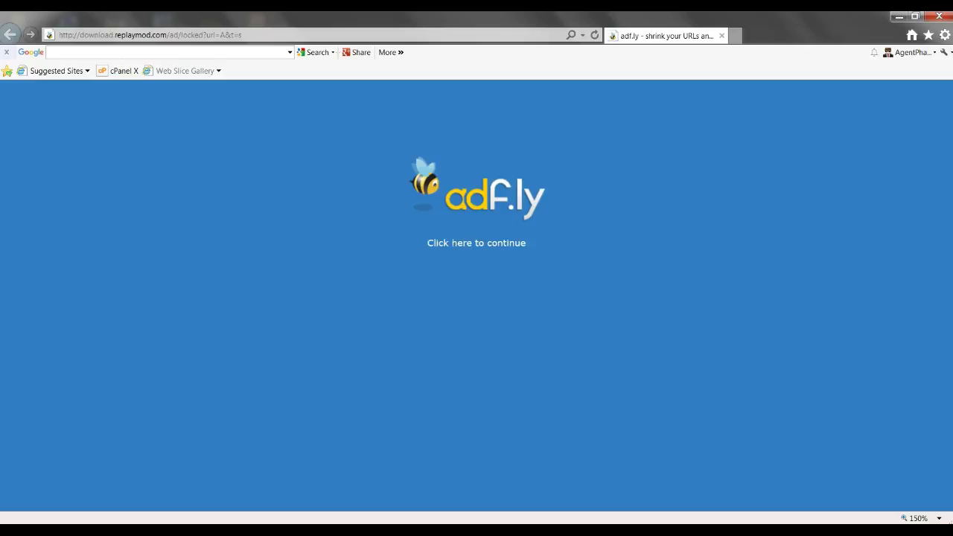
left_click(477, 243)
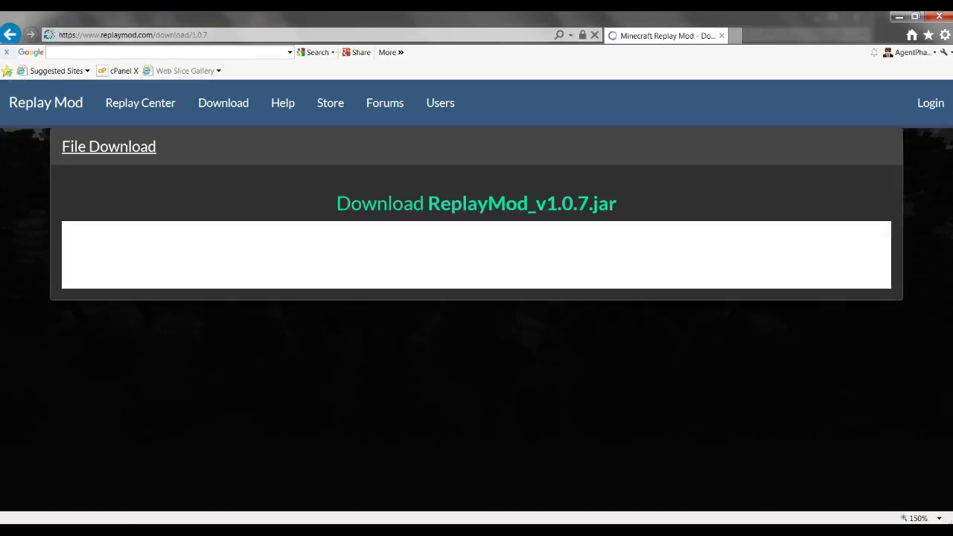
Step: Download ReplayMod_v1.0.7.jar, save it to the Desktop and minimize the download window
left_click(476, 203)
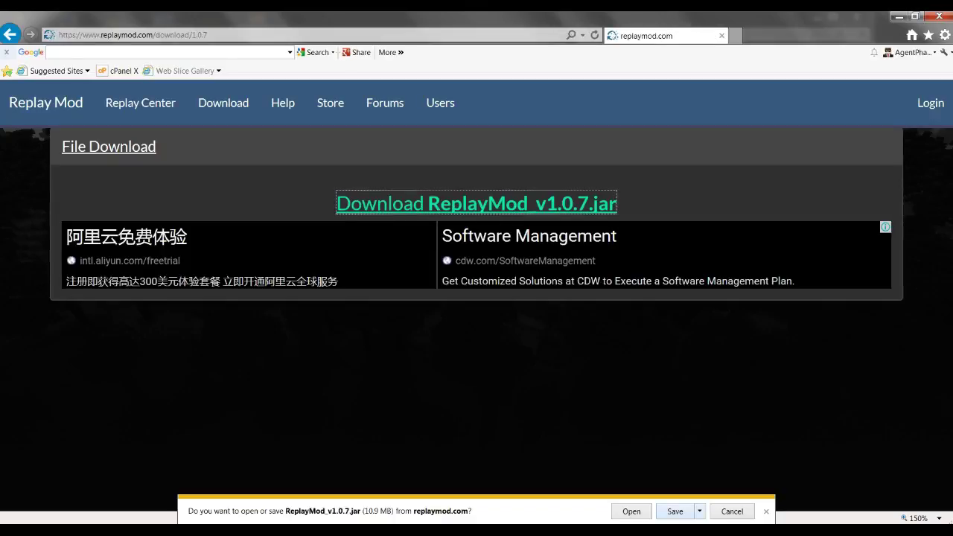
left_click(700, 512)
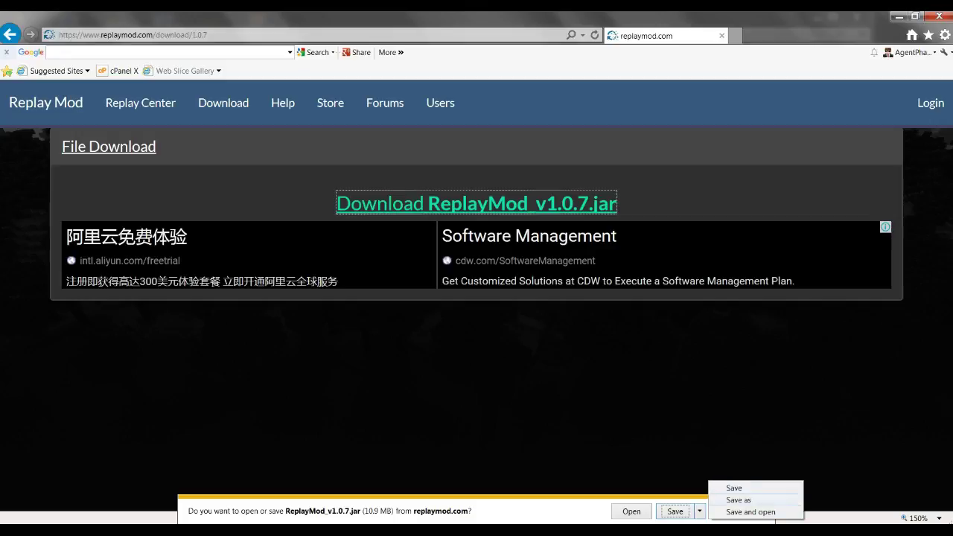
left_click(738, 499)
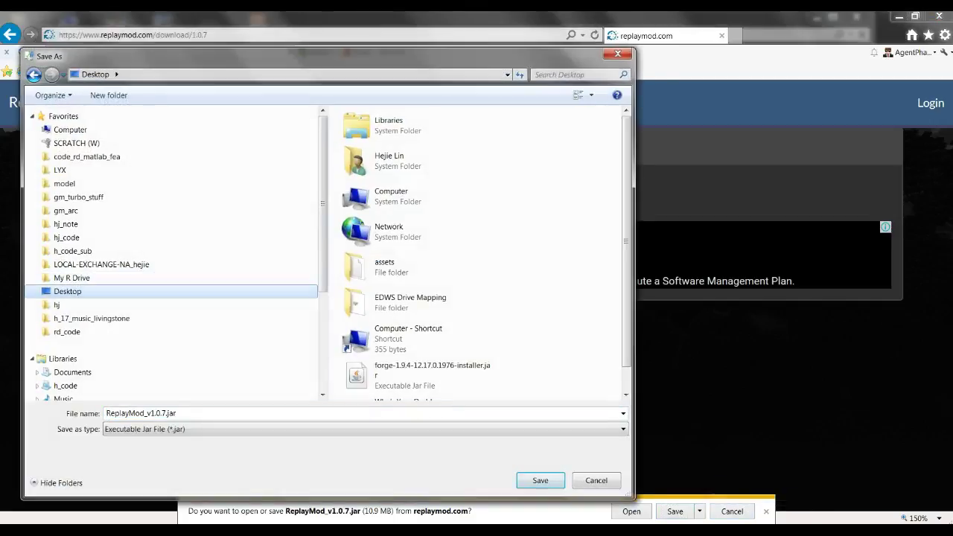
left_click(541, 481)
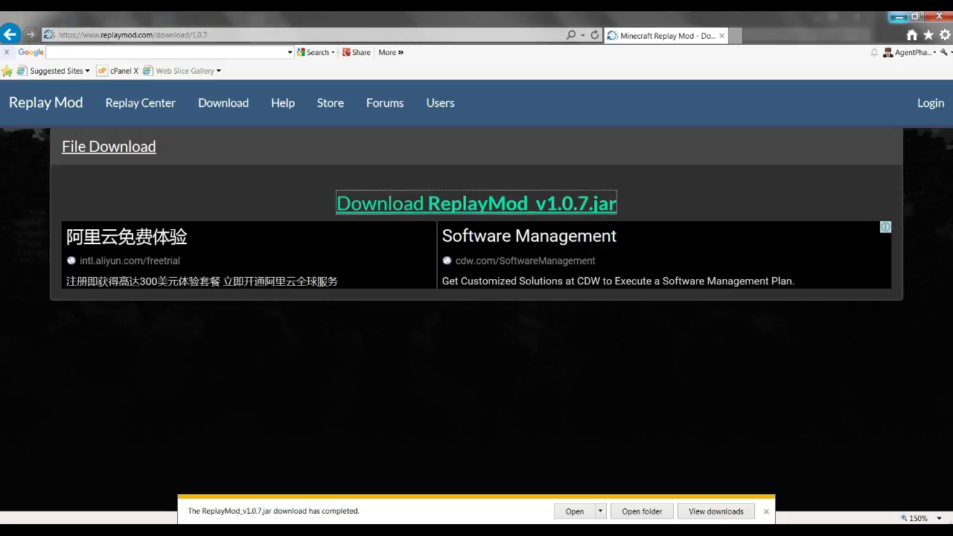
left_click(899, 17)
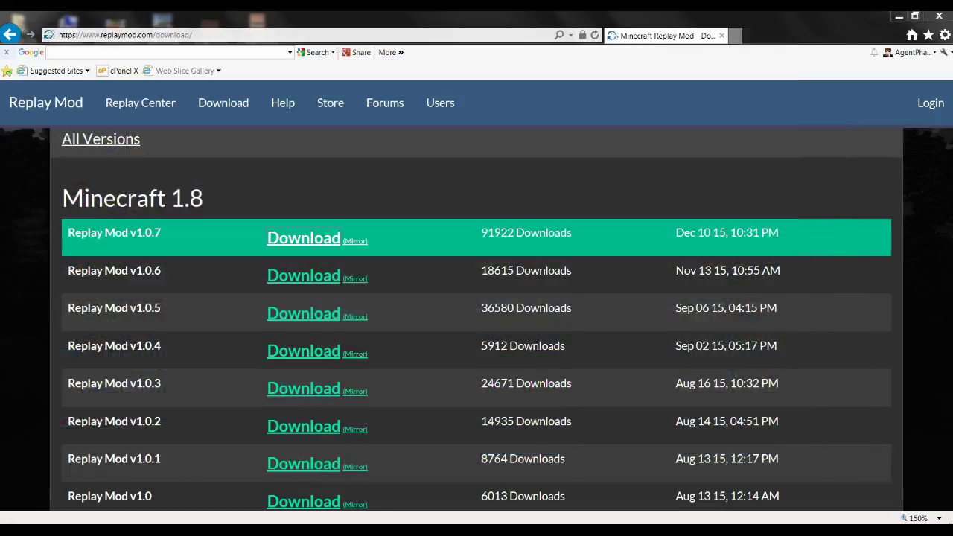
Step: Show the Minecraft Forge downloads for Minecraft version 1.8
left_click(856, 16)
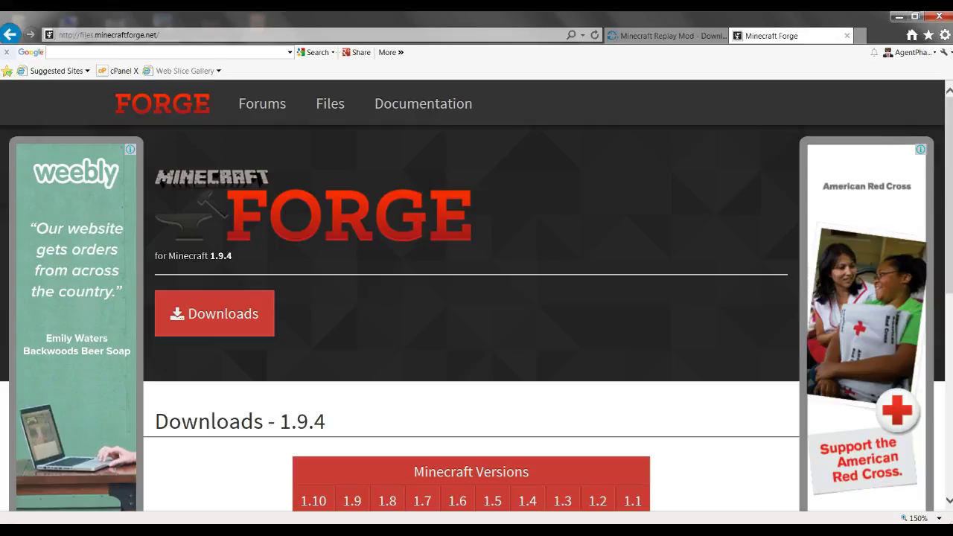
scroll(422, 349, "down", 2)
mouse_move(387, 350)
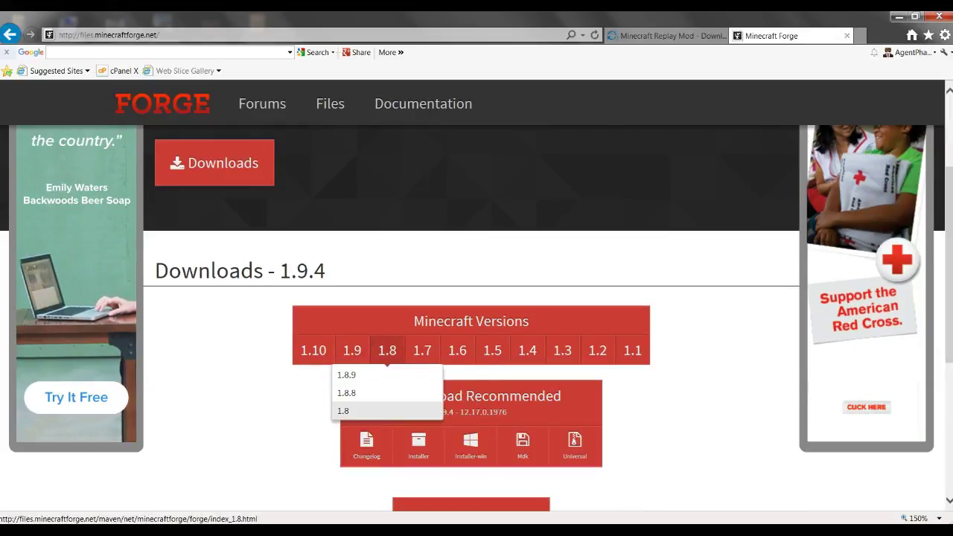
left_click(344, 410)
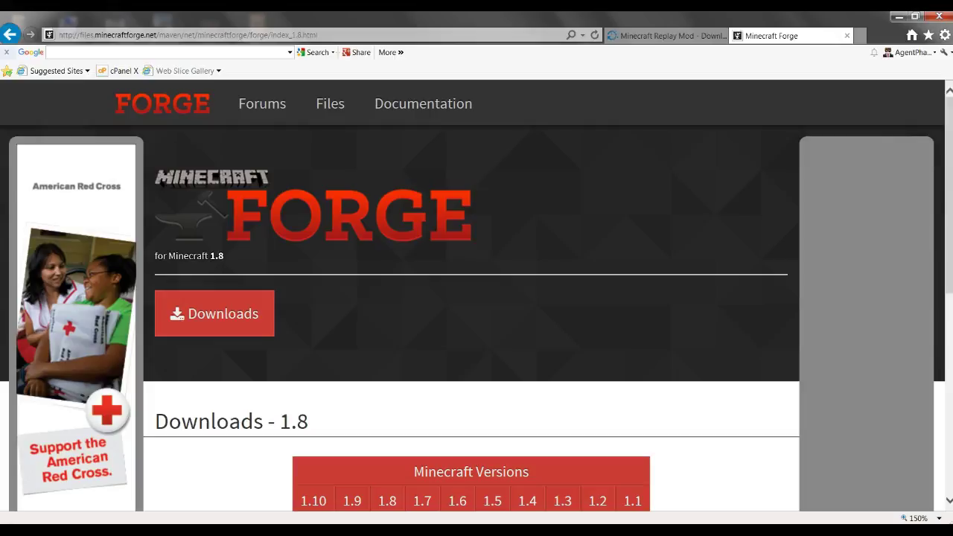
scroll(214, 314, "down", 5)
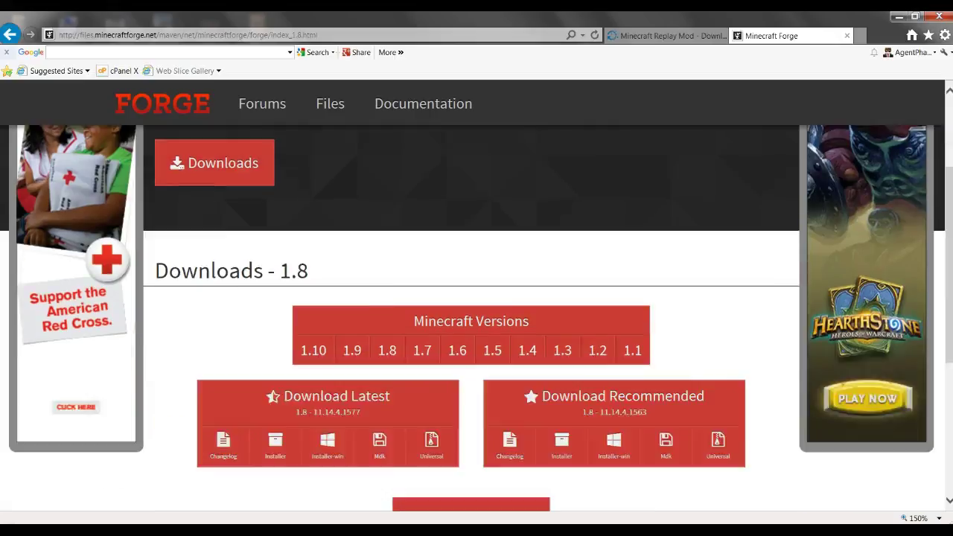
scroll(214, 314, "up", 2)
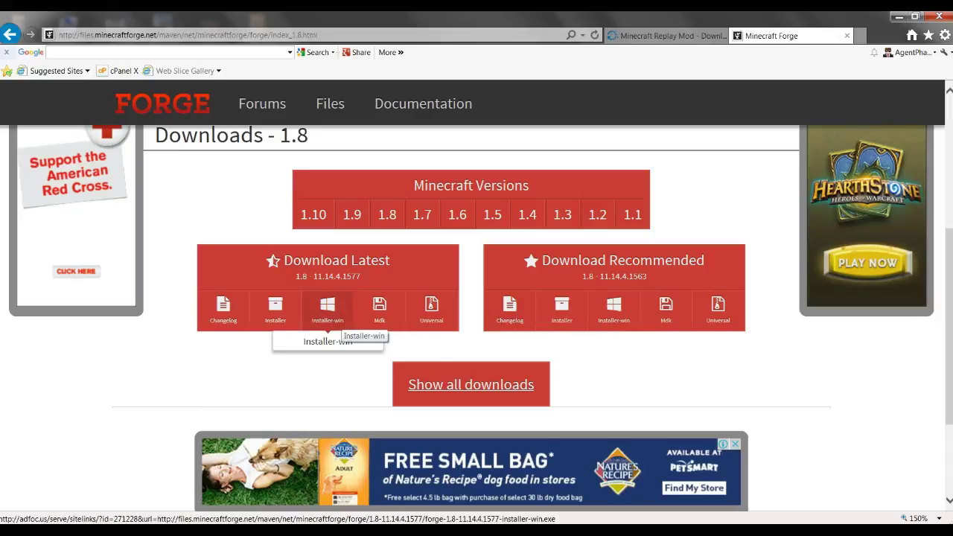
Step: Download and run the latest Forge 1.8-11.14.4.1577 Windows installer, skipping the ad, and install the client into the .minecraft folder
left_click(328, 307)
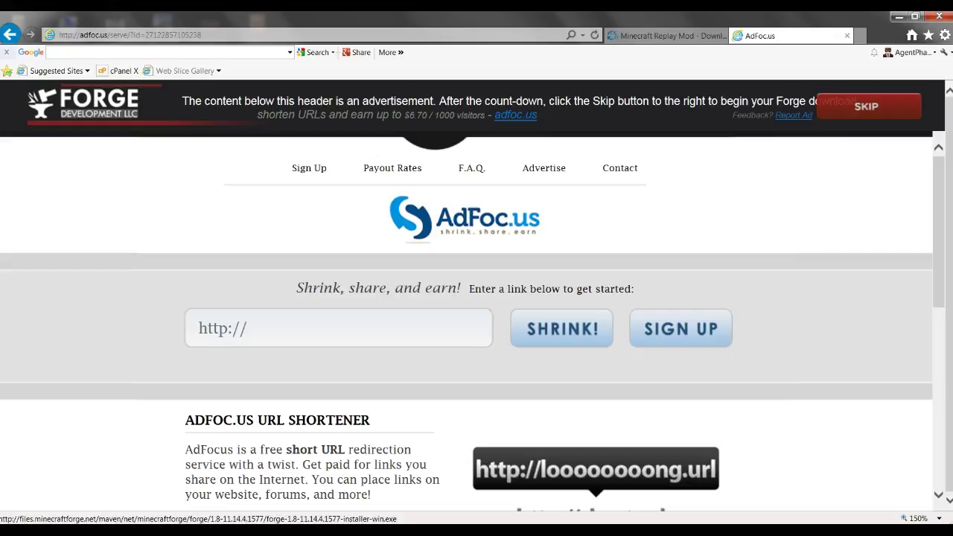
left_click(866, 107)
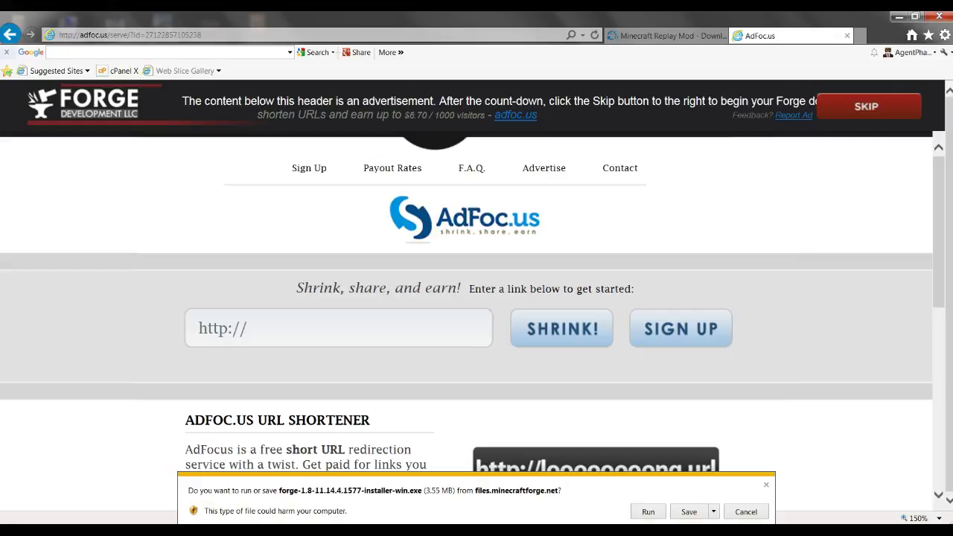
left_click(649, 512)
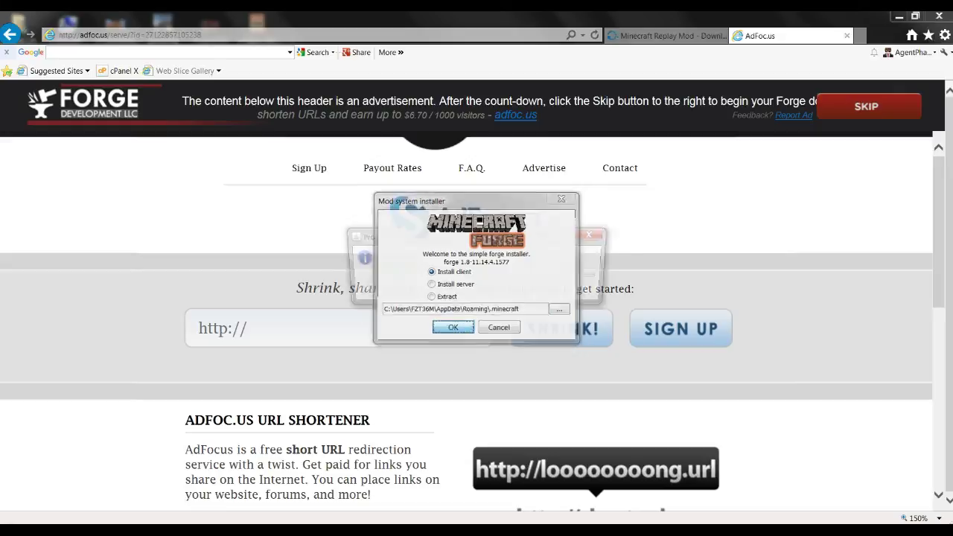
key("Return")
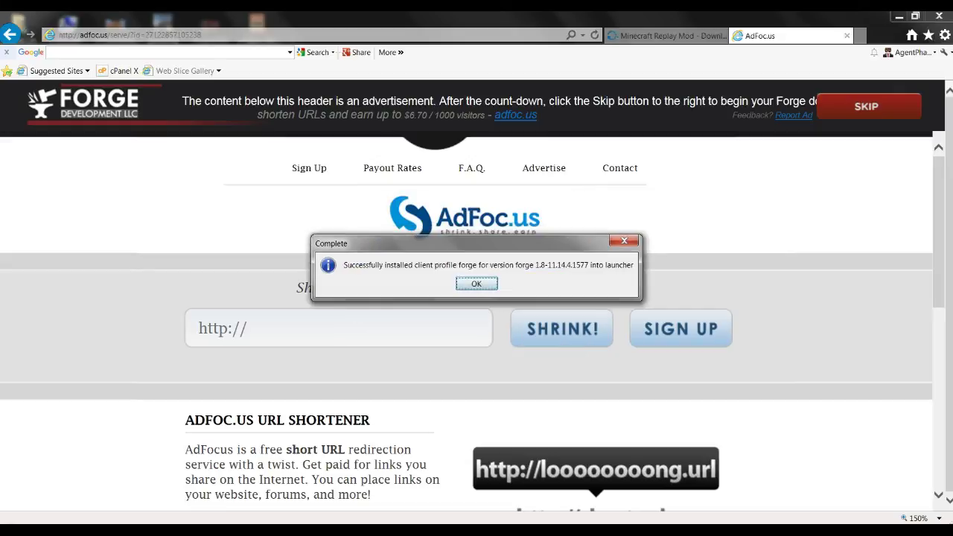
key("Return")
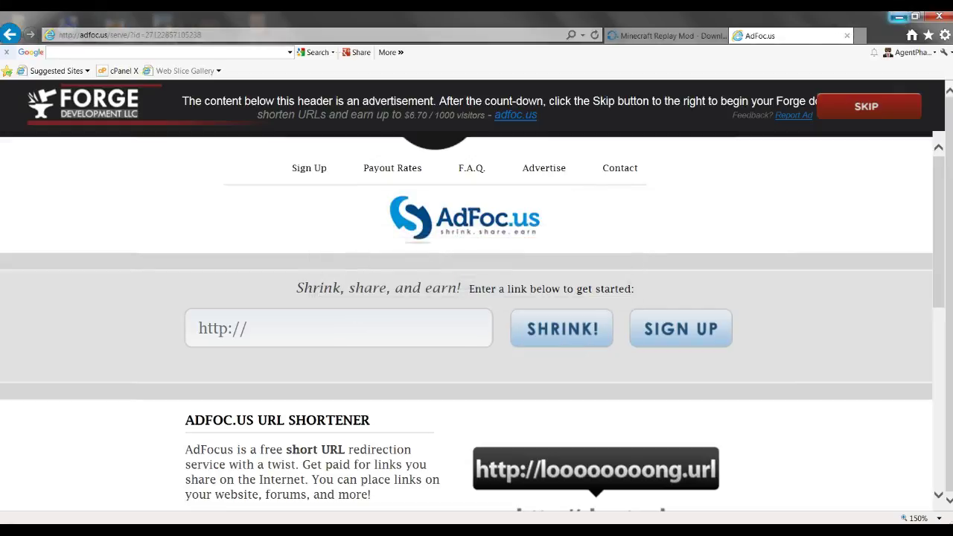
Step: Minimize the browser and start the Minecraft launcher from the desktop
left_click(898, 16)
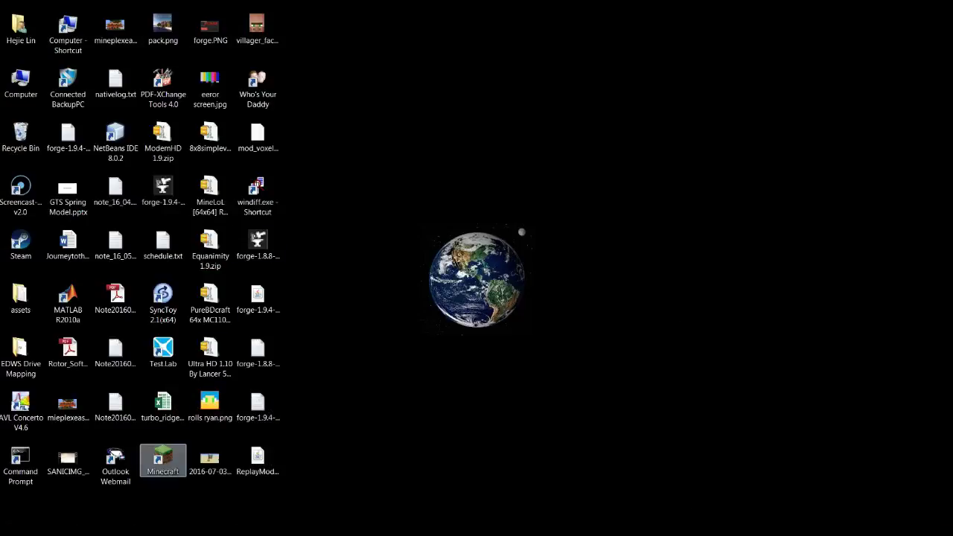
double_click(163, 460)
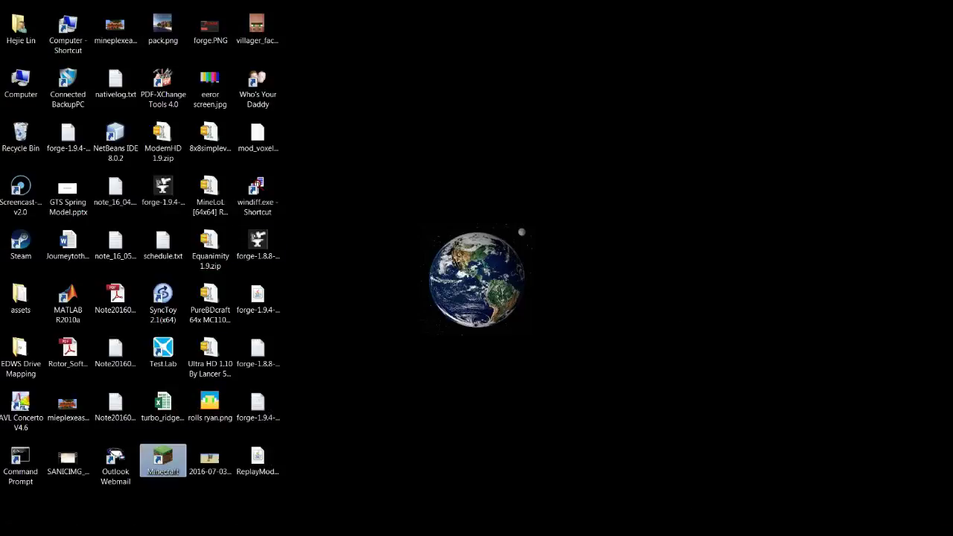
key("Return")
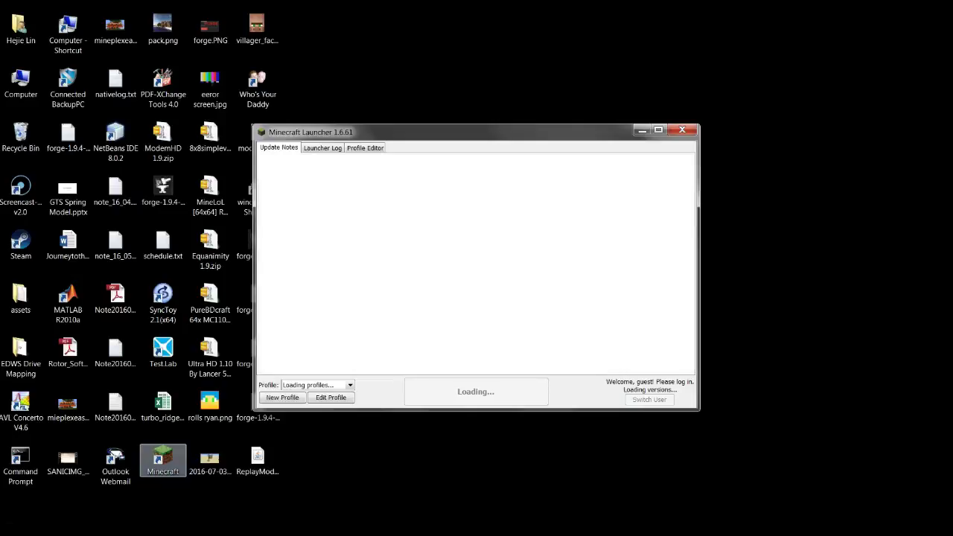
Step: Open the %appdata% location through Run and go to the mods folder inside .minecraft
key("super+r")
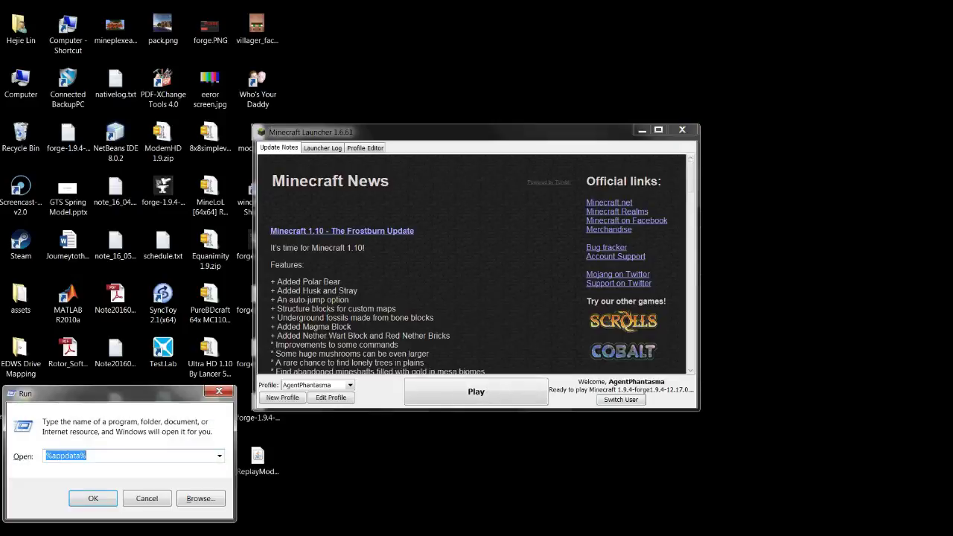
key("Return")
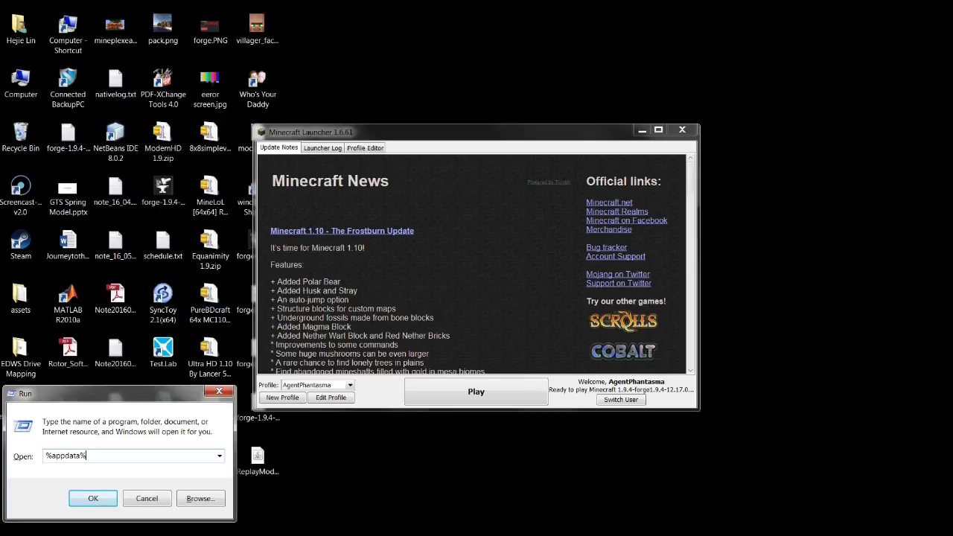
key("Return")
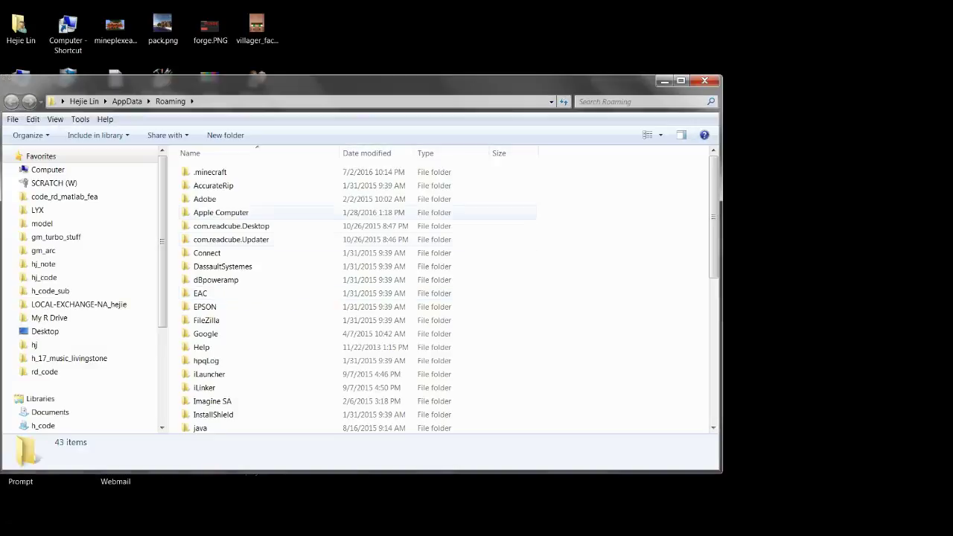
left_click(210, 172)
double_click(210, 171)
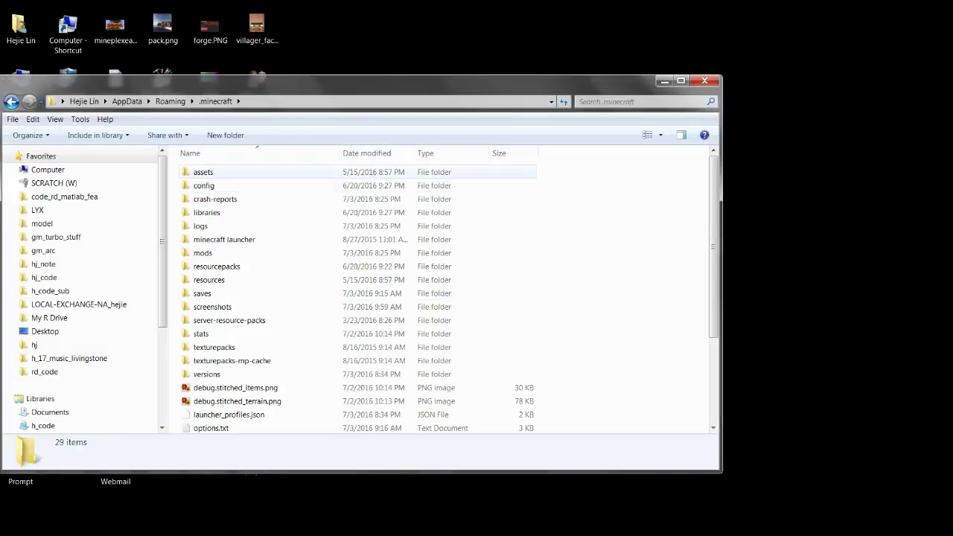
double_click(268, 253)
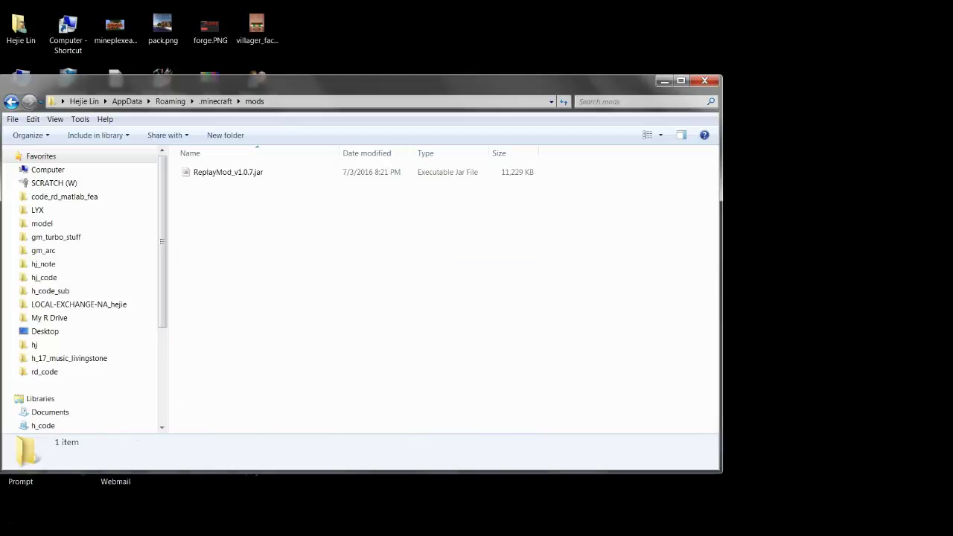
Step: Move ReplayMod_v1.0.7.jar out of the mods folder to the desktop, keeping both copies of the file
right_click(323, 170)
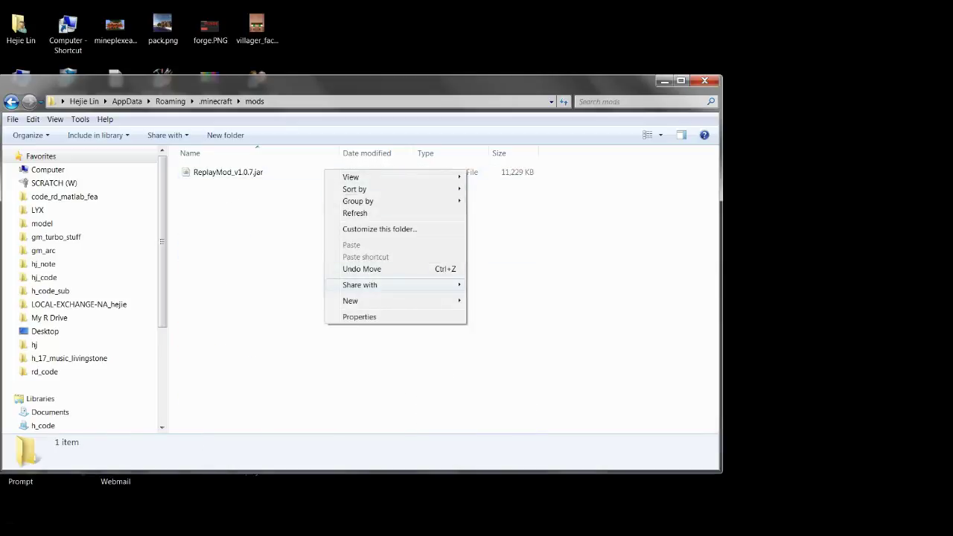
left_click(298, 173)
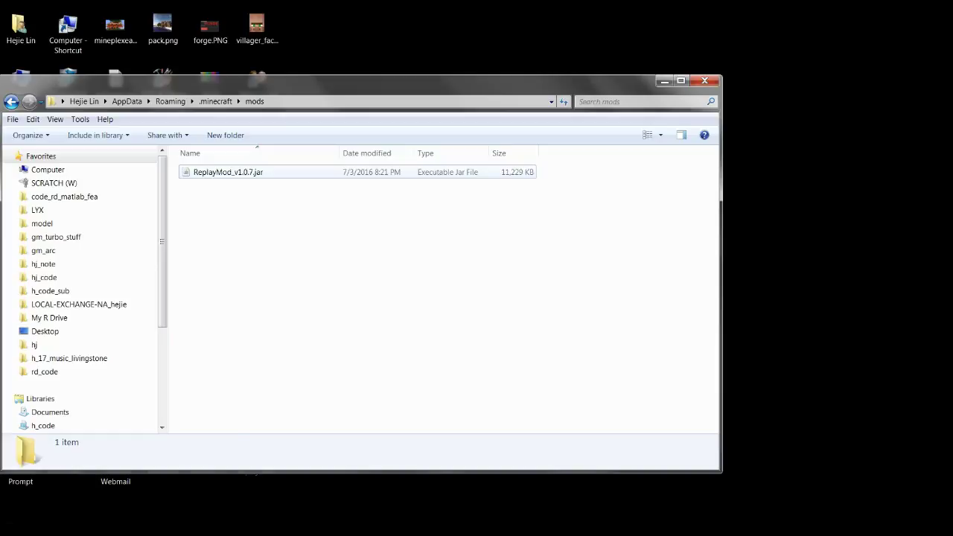
left_click(298, 173)
left_click_drag(320, 82, 702, 93)
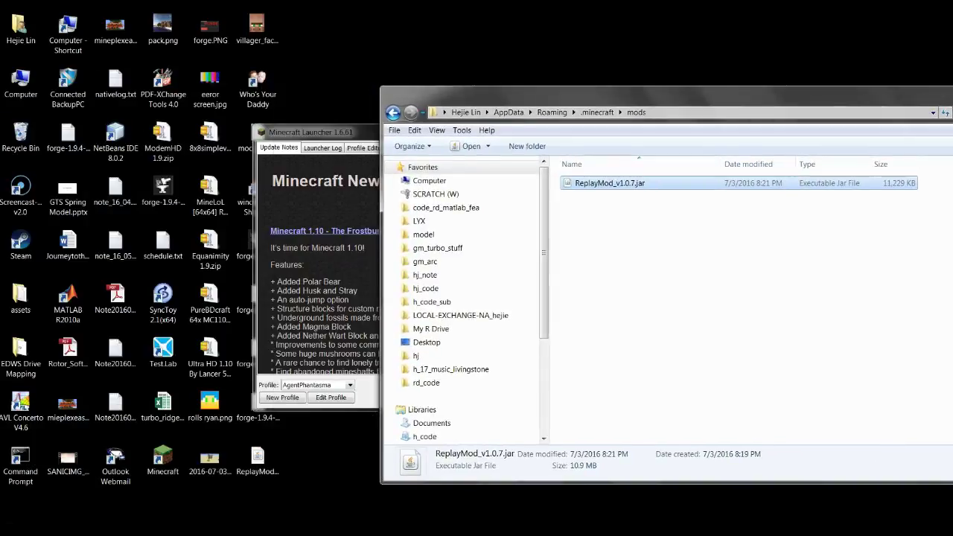
left_click_drag(609, 183, 518, 34)
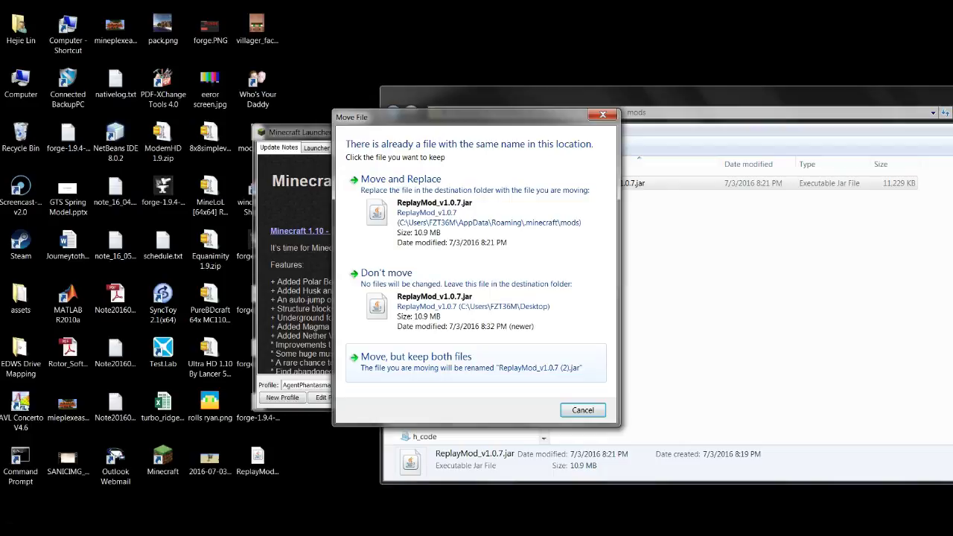
left_click(415, 357)
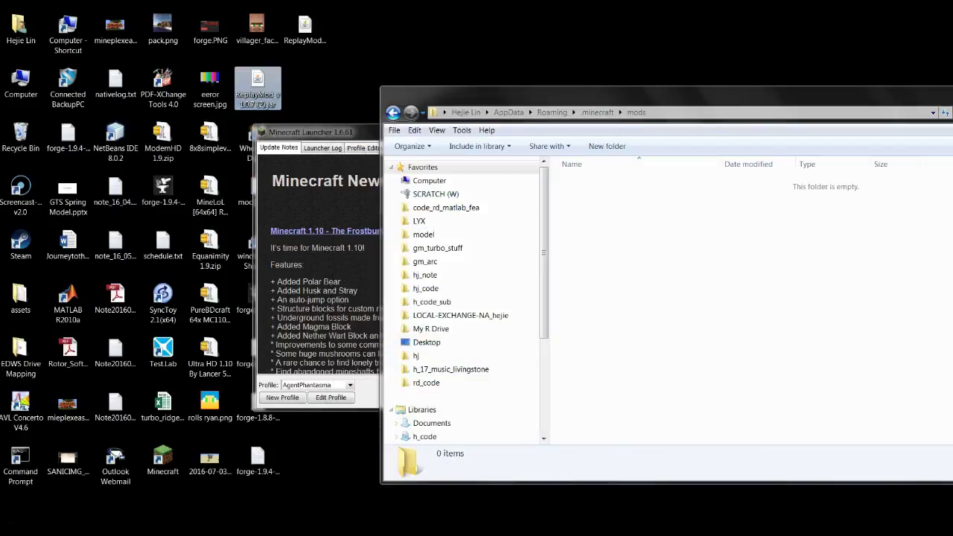
Step: Minimize the launcher and check the Replay Mod v1.0.7 entry for Minecraft 1.8 on the browser's download page
left_click(328, 133)
left_click(641, 130)
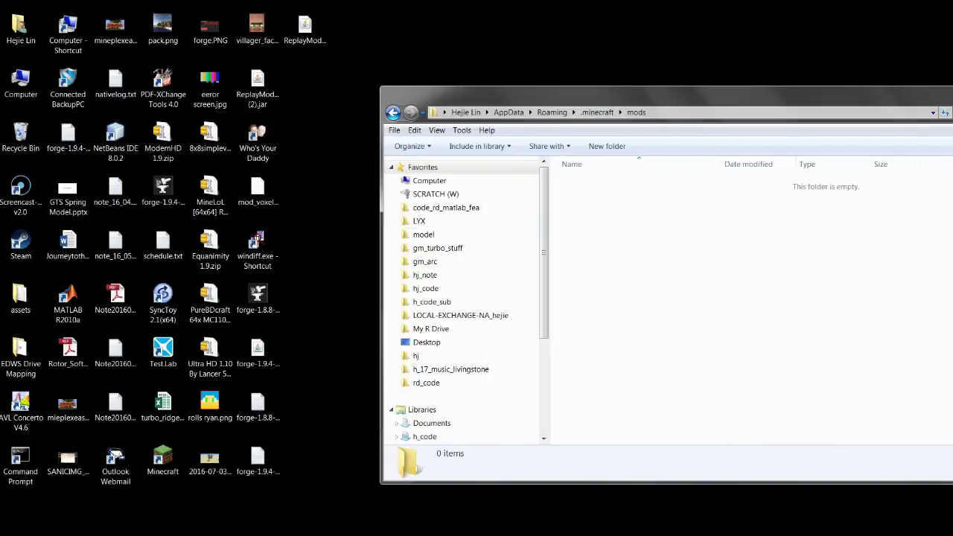
left_click(224, 529)
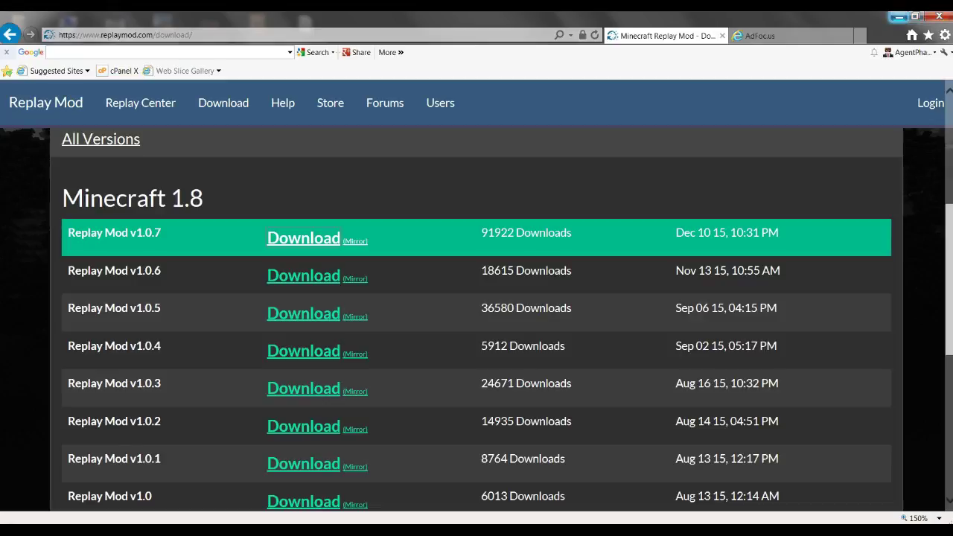
left_click(899, 16)
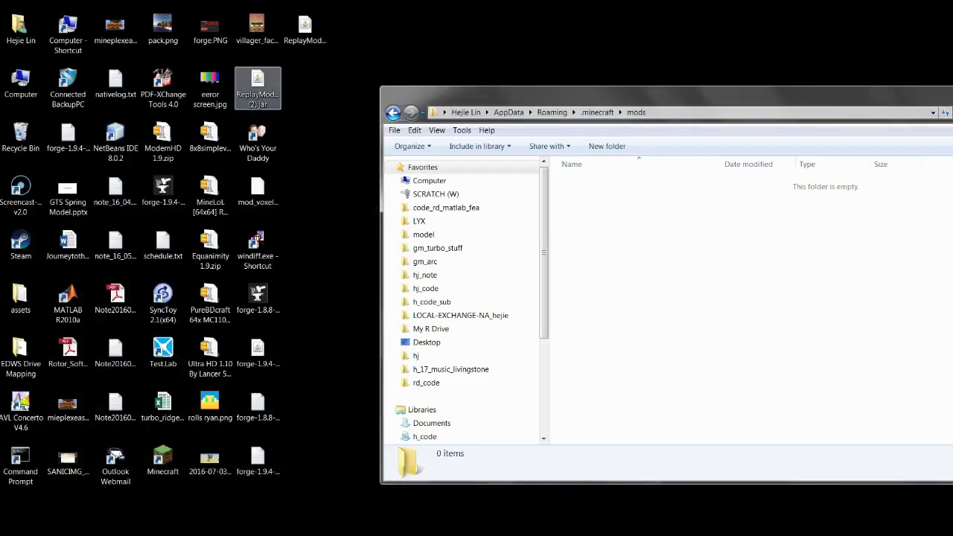
Step: Move ReplayMod_v1.0.7.jar from the desktop into the .minecraft mods folder and close the folder window
left_click(305, 30)
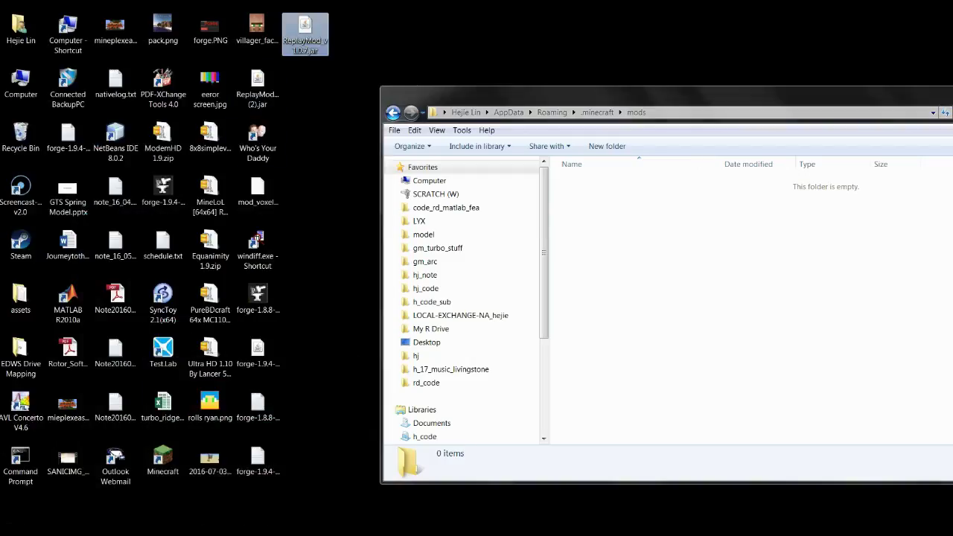
left_click_drag(305, 30, 618, 234)
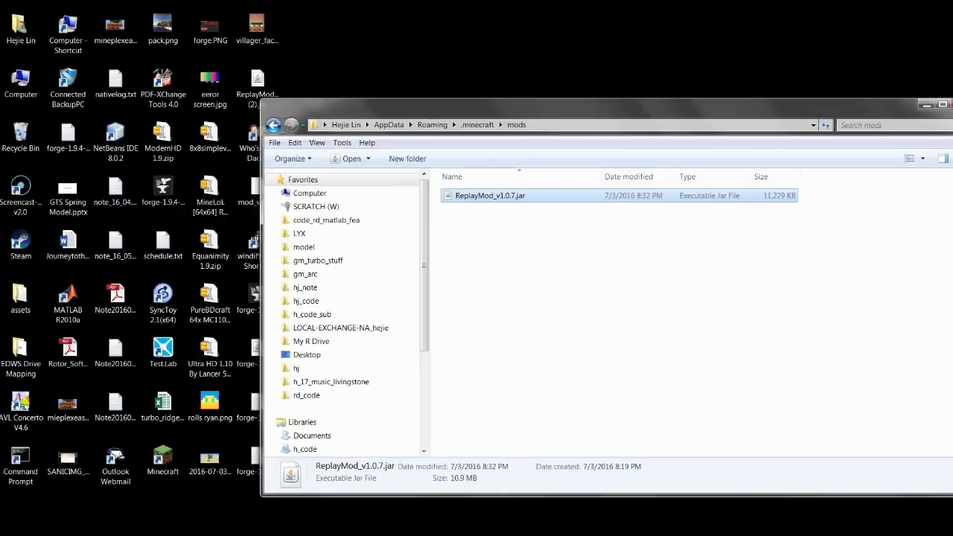
left_click_drag(595, 99, 348, 138)
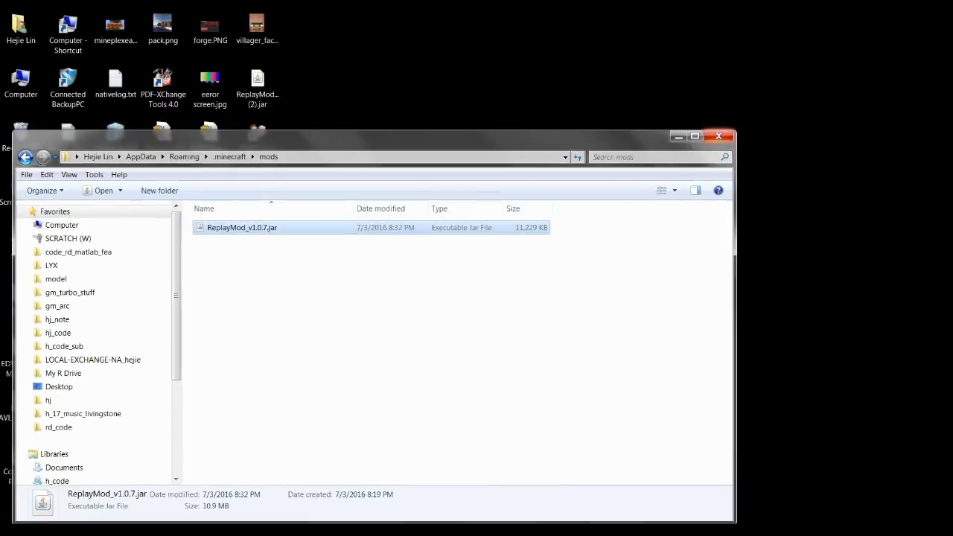
left_click(718, 136)
Step: Set the current Minecraft launcher profile to use release 1.8-forge1.8-11.14.4.1577, save it and launch the game
left_click(639, 523)
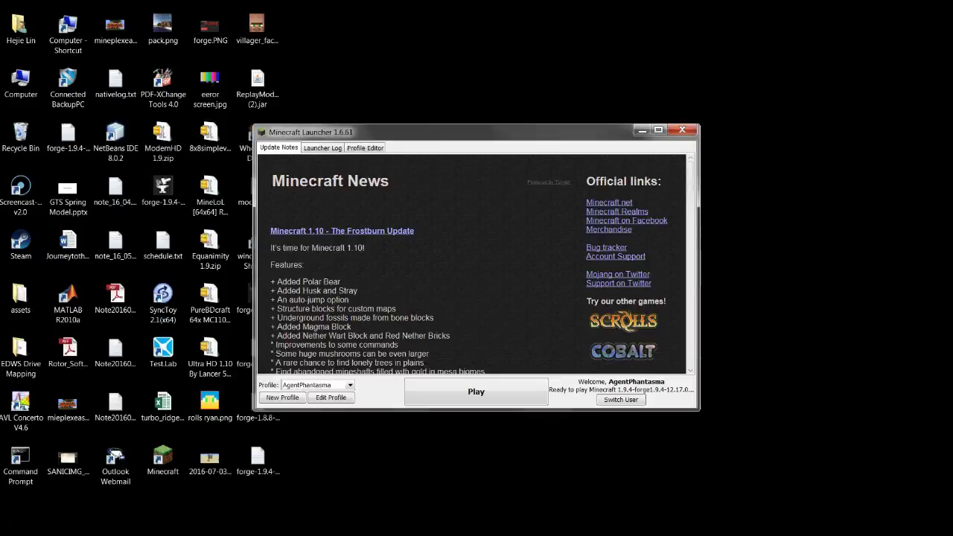
left_click(331, 397)
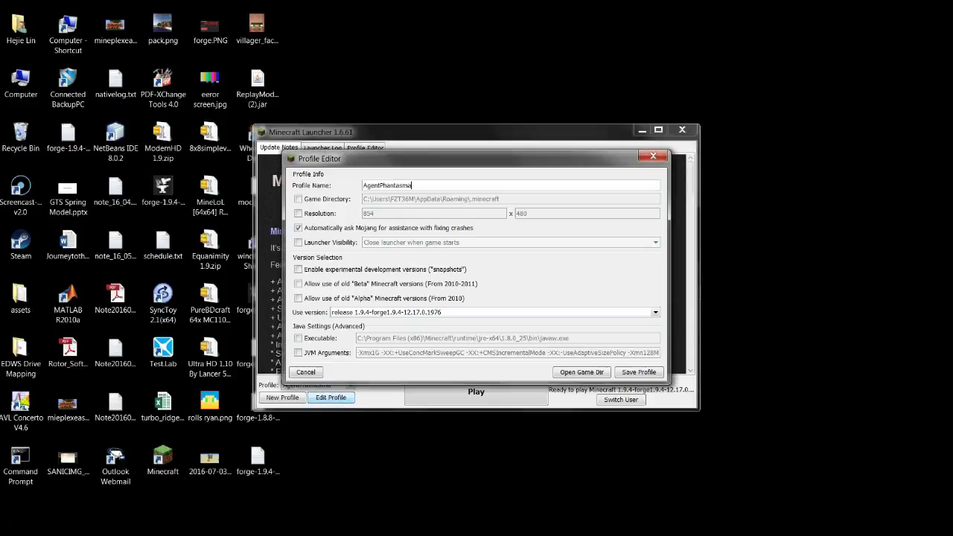
left_click(654, 312)
left_click(402, 358)
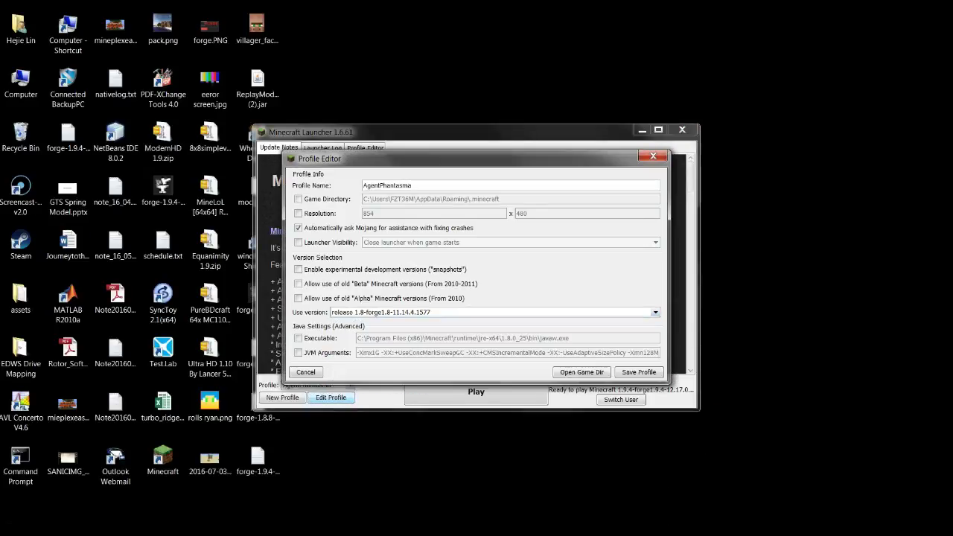
left_click(639, 372)
left_click(476, 391)
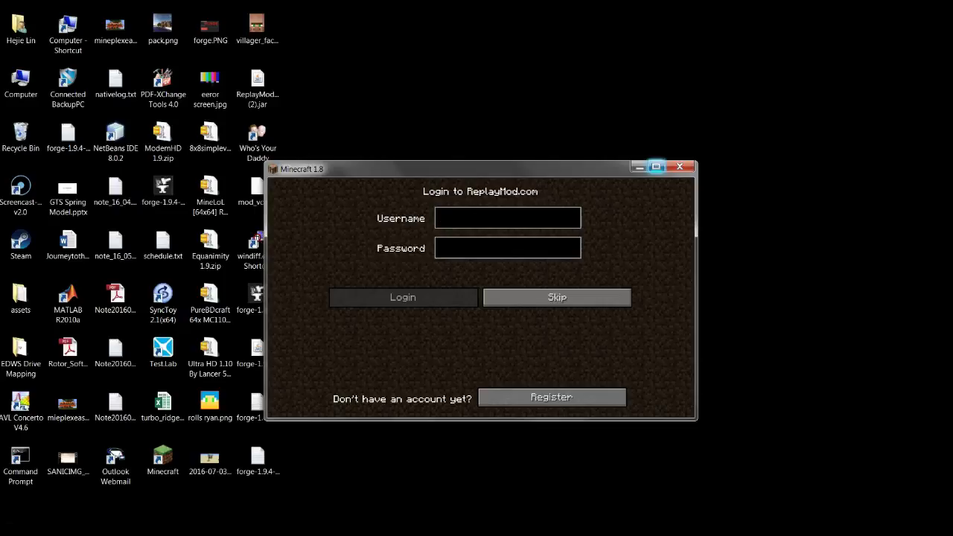
Step: Maximize the game window and view the ReplayMod.com registration form, leaving it without creating an account
left_click(655, 167)
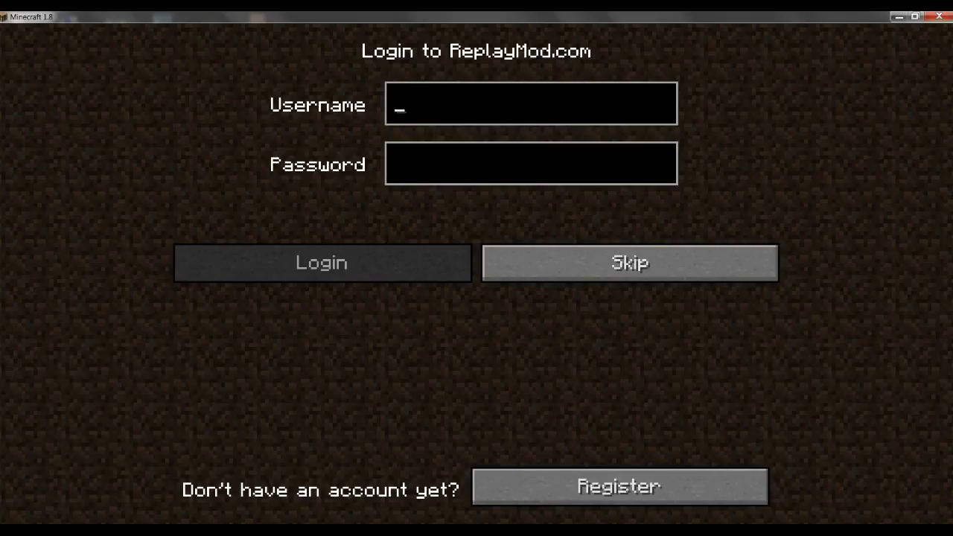
left_click(619, 486)
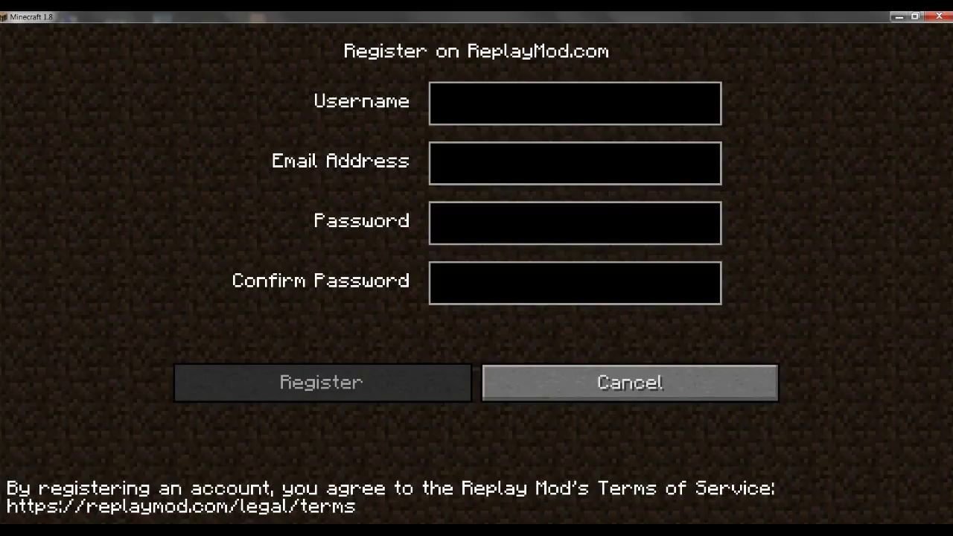
left_click(630, 382)
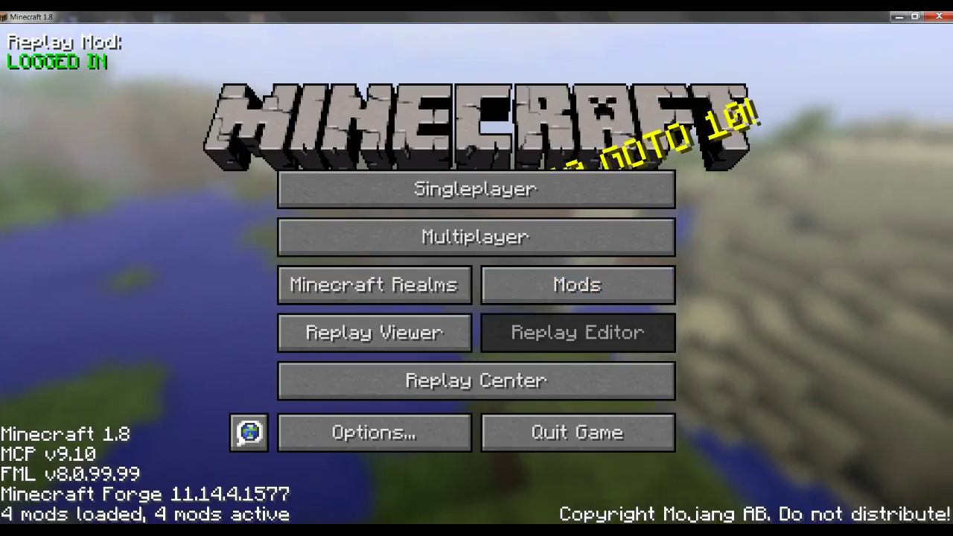